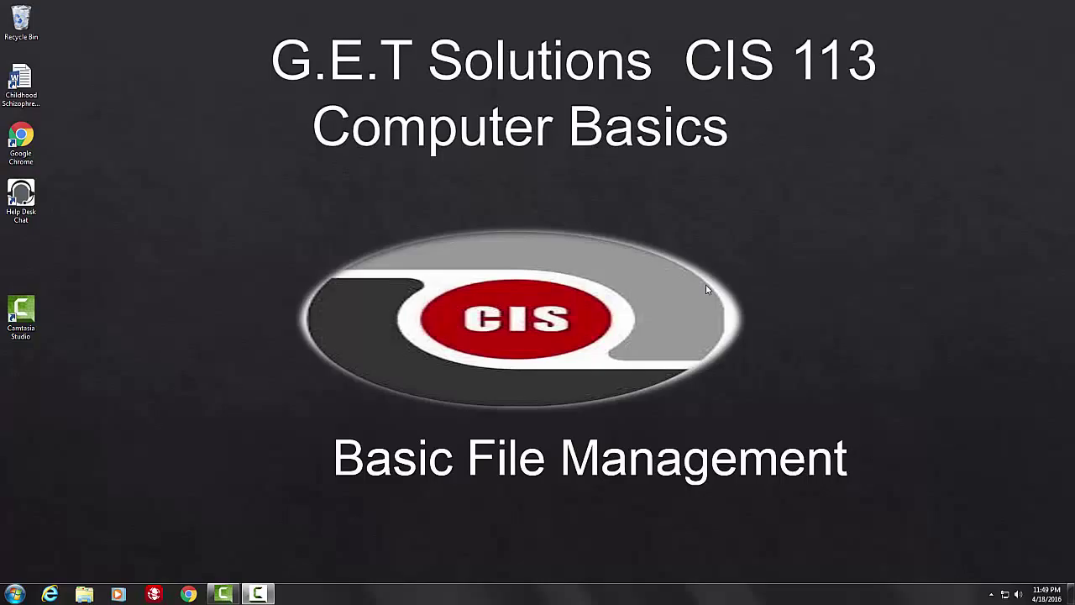
- Open the computer's file browser and go to the Documents library
{"action": "left_click", "coordinate": [15, 594]}
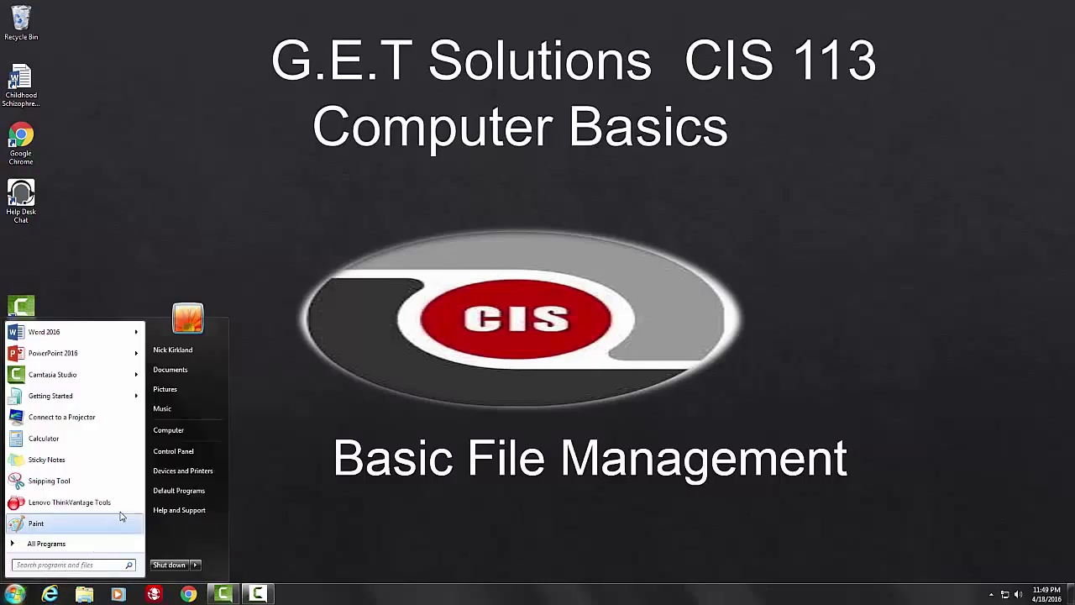
{"action": "left_click", "coordinate": [178, 433]}
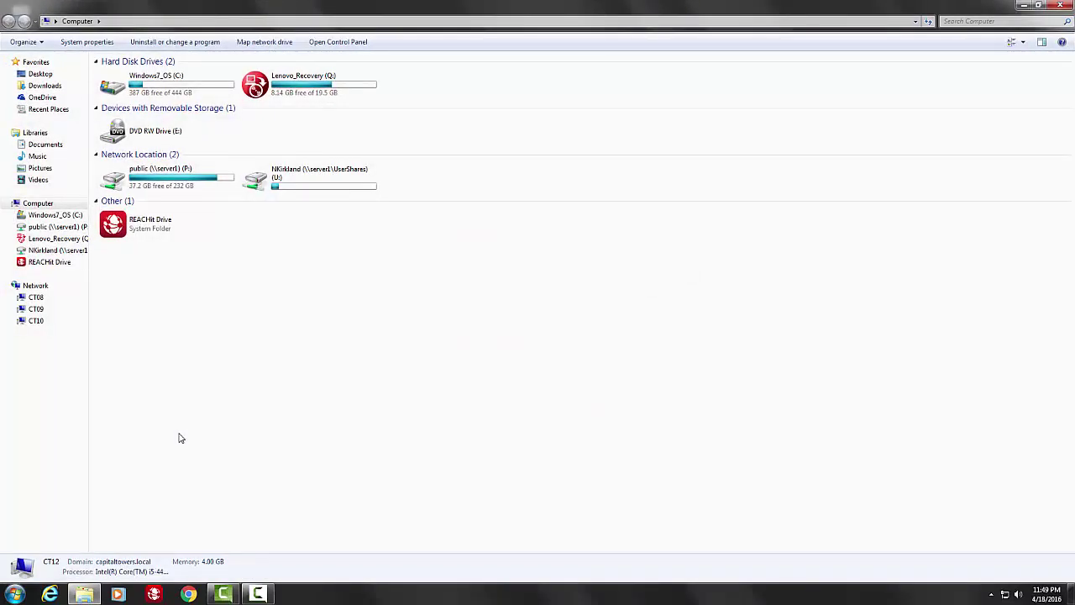
{"action": "left_click", "coordinate": [44, 146]}
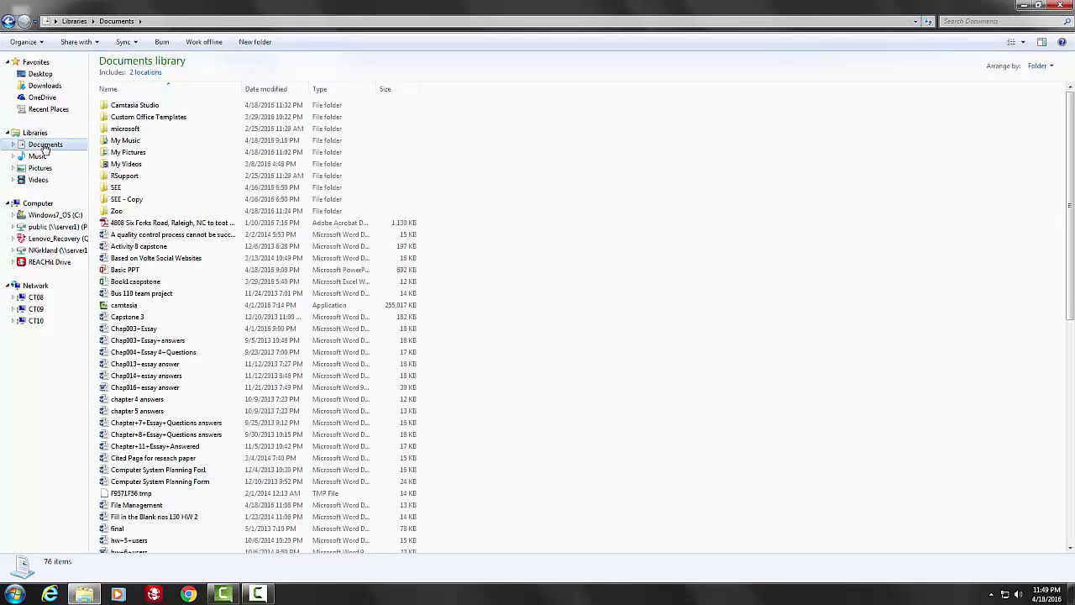
- Create a new folder in the Documents library, keeping its default name
{"action": "right_click", "coordinate": [533, 222]}
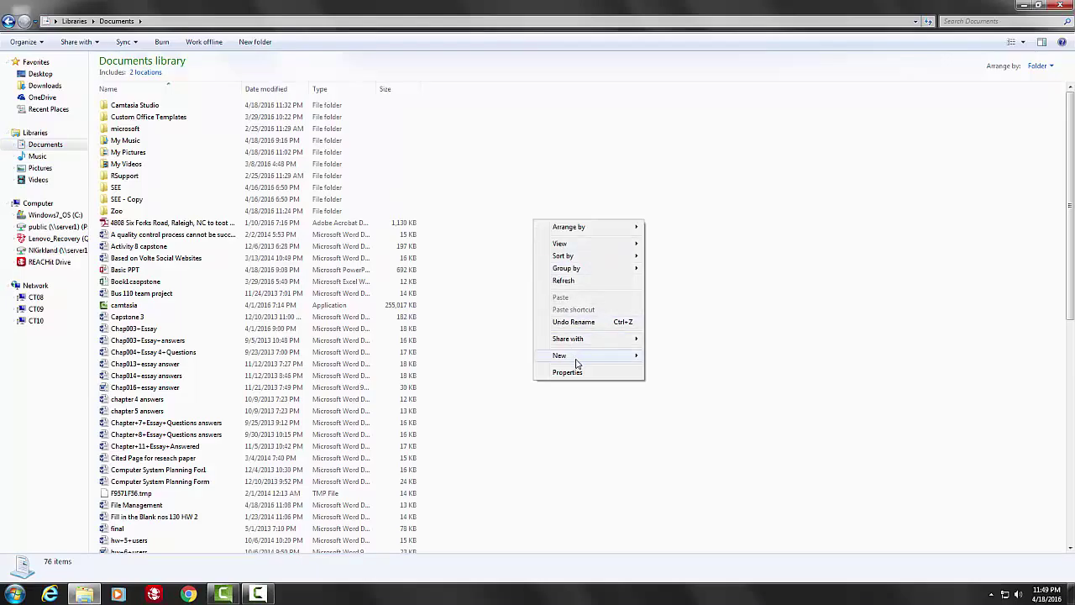
{"action": "mouse_move", "coordinate": [578, 362]}
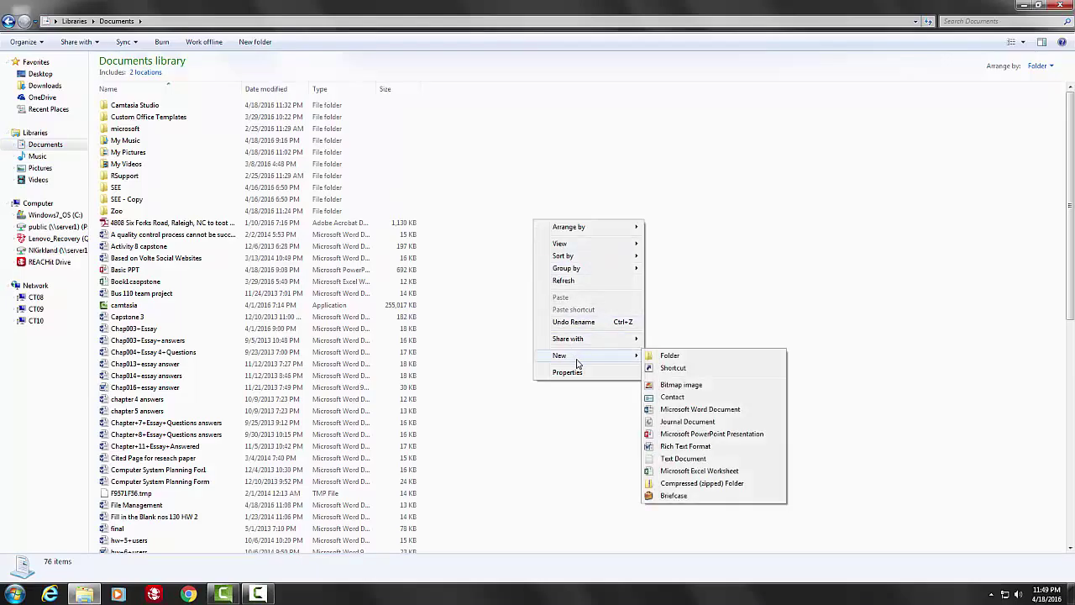
{"action": "left_click", "coordinate": [670, 355]}
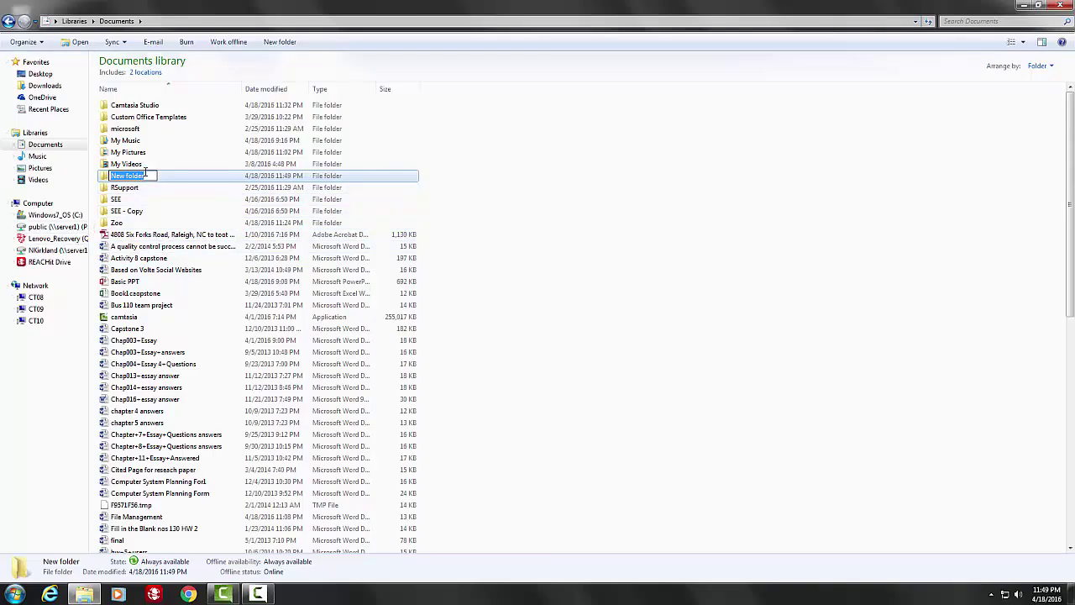
{"action": "key", "text": "Return"}
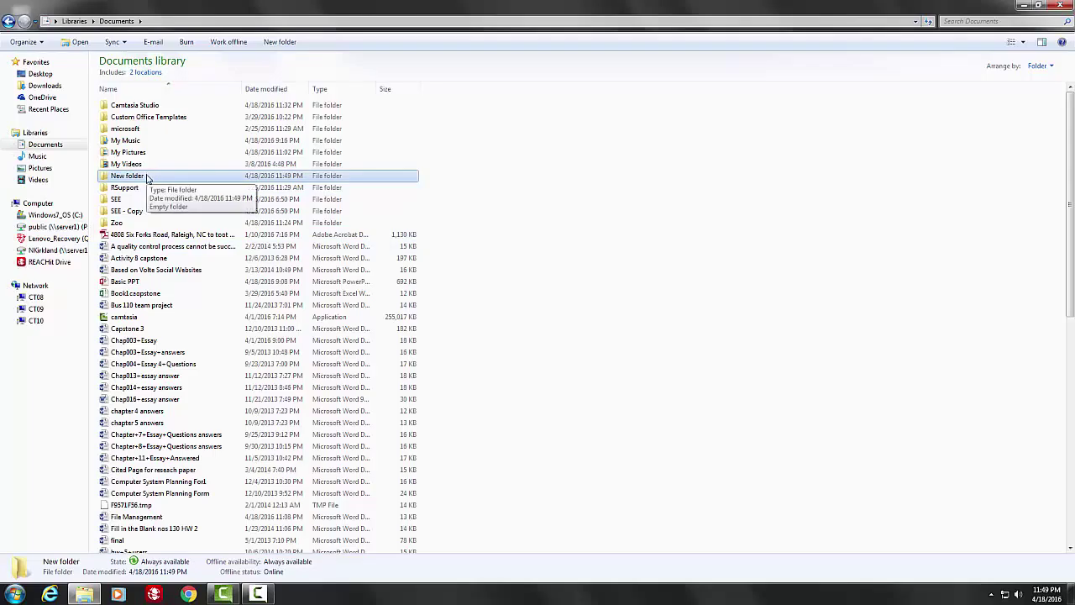
- Rename the newly created folder in the Documents library as Zoo3
{"action": "right_click", "coordinate": [147, 176]}
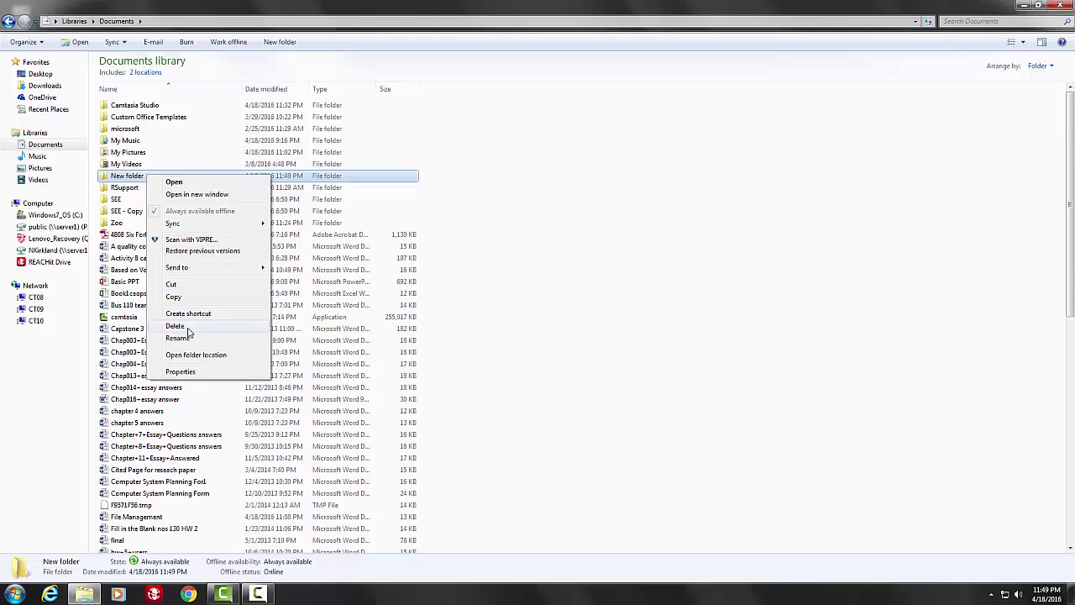
{"action": "left_click", "coordinate": [178, 338]}
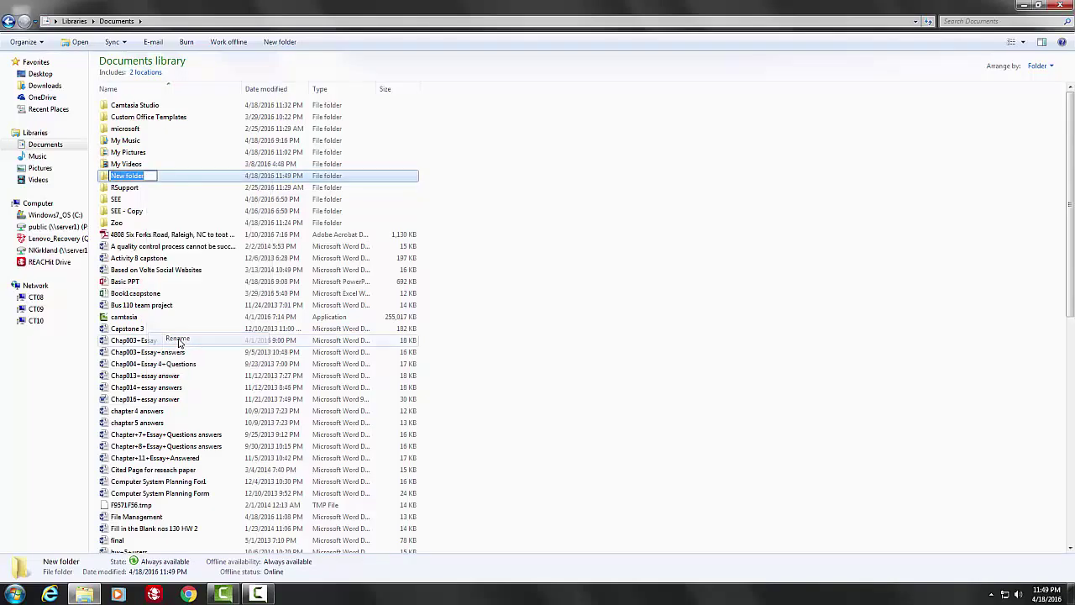
{"action": "key", "text": "BackSpace"}
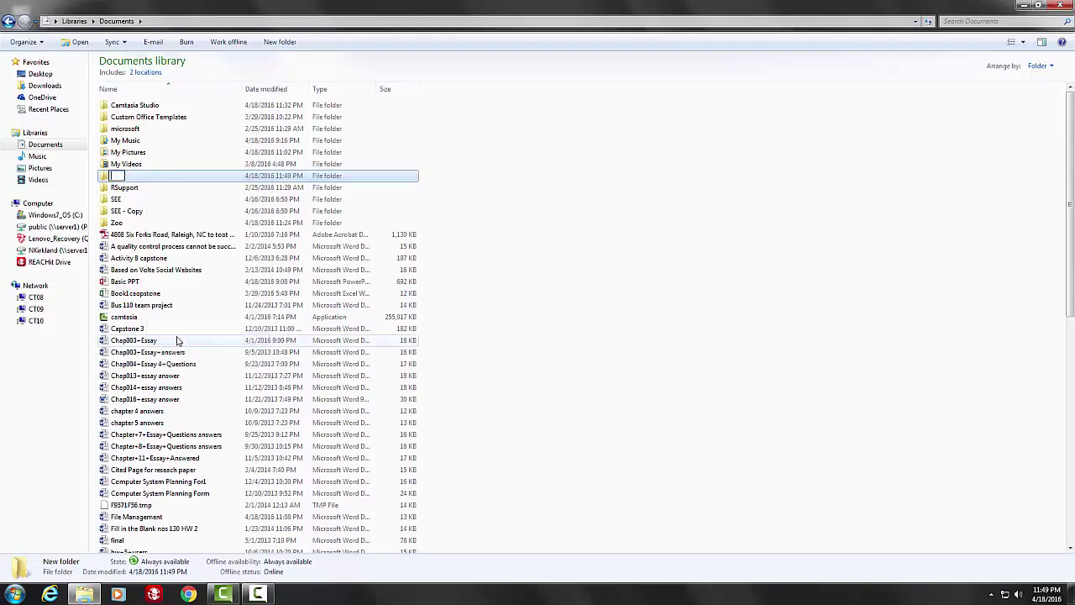
{"action": "type", "text": "Z"}
{"action": "type", "text": "oo"}
{"action": "type", "text": "2"}
{"action": "key", "text": "Return"}
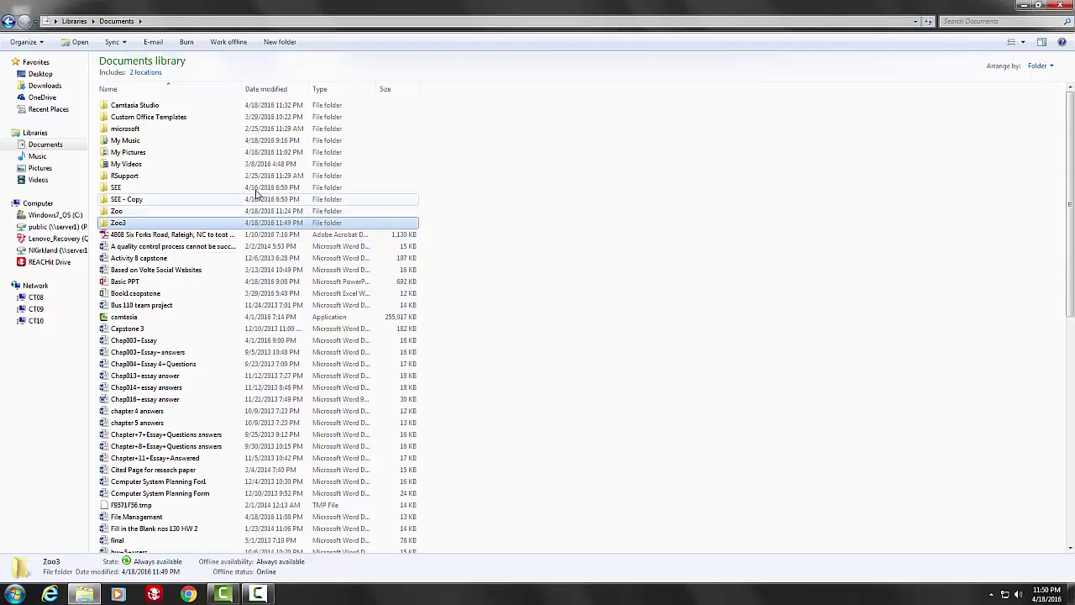
- Create a new text document named Zoo2 inside the Zoo3 folder
{"action": "left_click", "coordinate": [126, 215]}
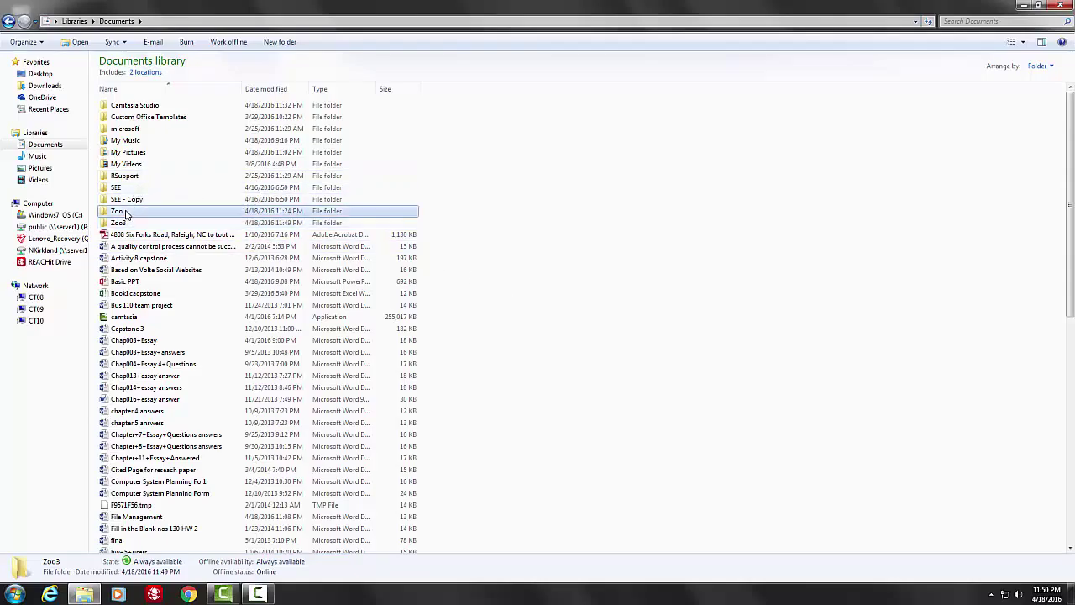
{"action": "double_click", "coordinate": [119, 225]}
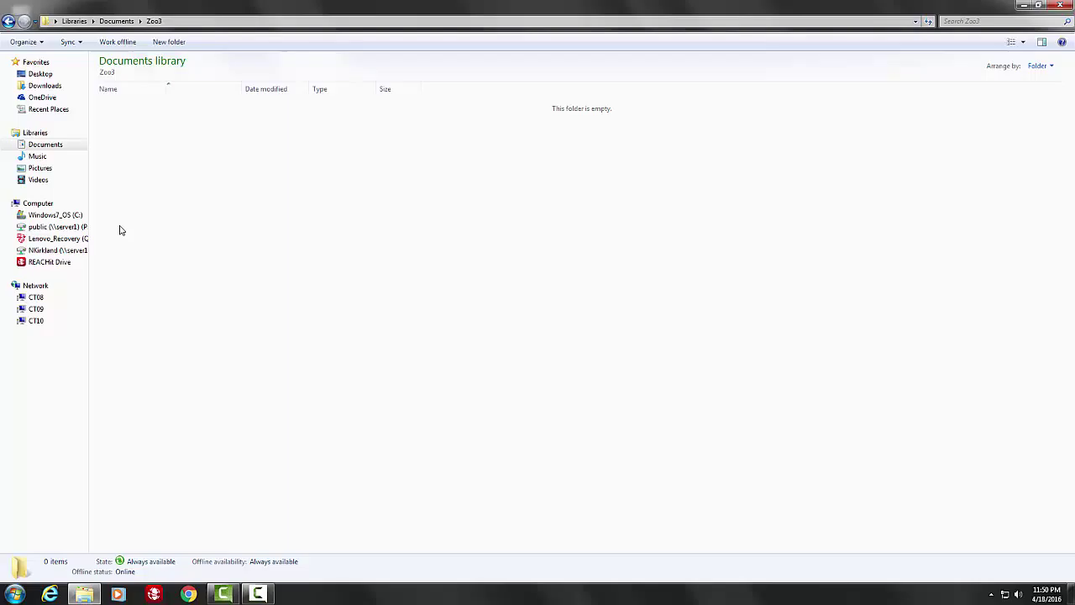
{"action": "right_click", "coordinate": [111, 136]}
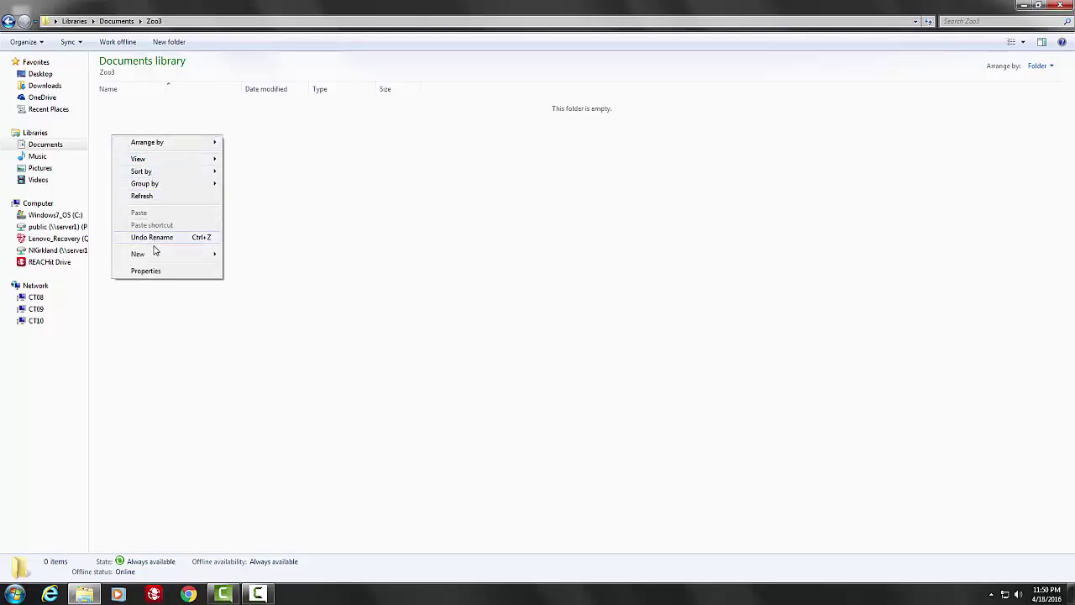
{"action": "mouse_move", "coordinate": [202, 254]}
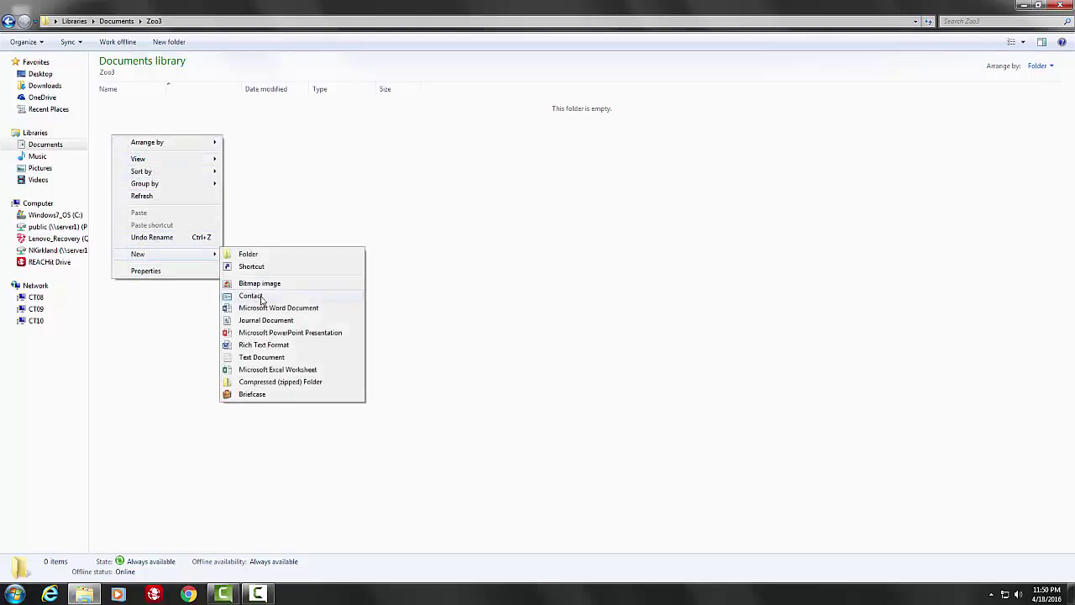
{"action": "left_click", "coordinate": [256, 357]}
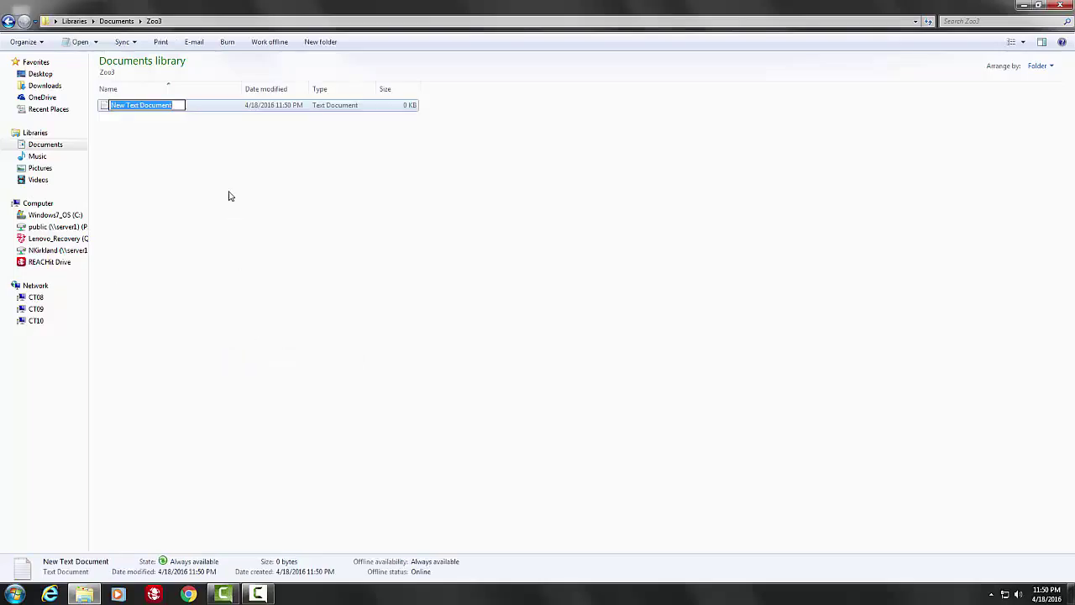
{"action": "key", "text": "BackSpace"}
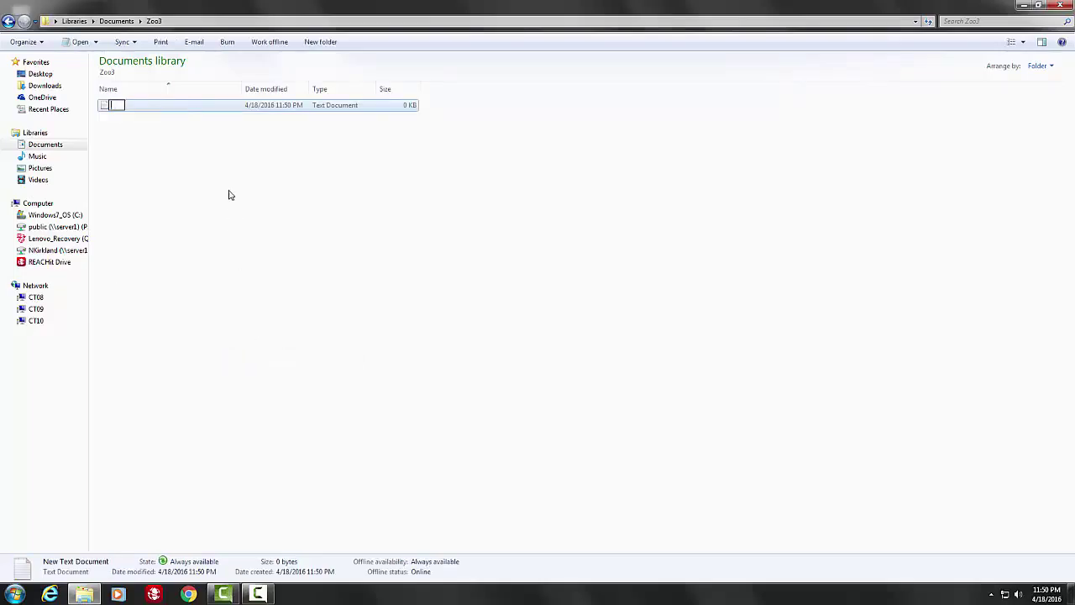
{"action": "type", "text": "Zoo2"}
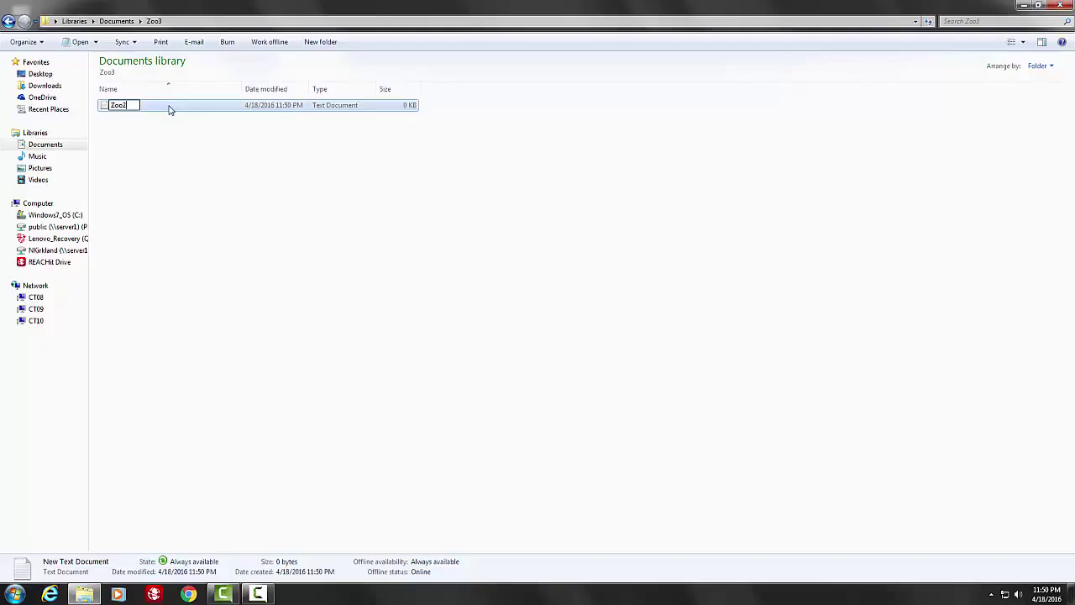
{"action": "key", "text": "Return"}
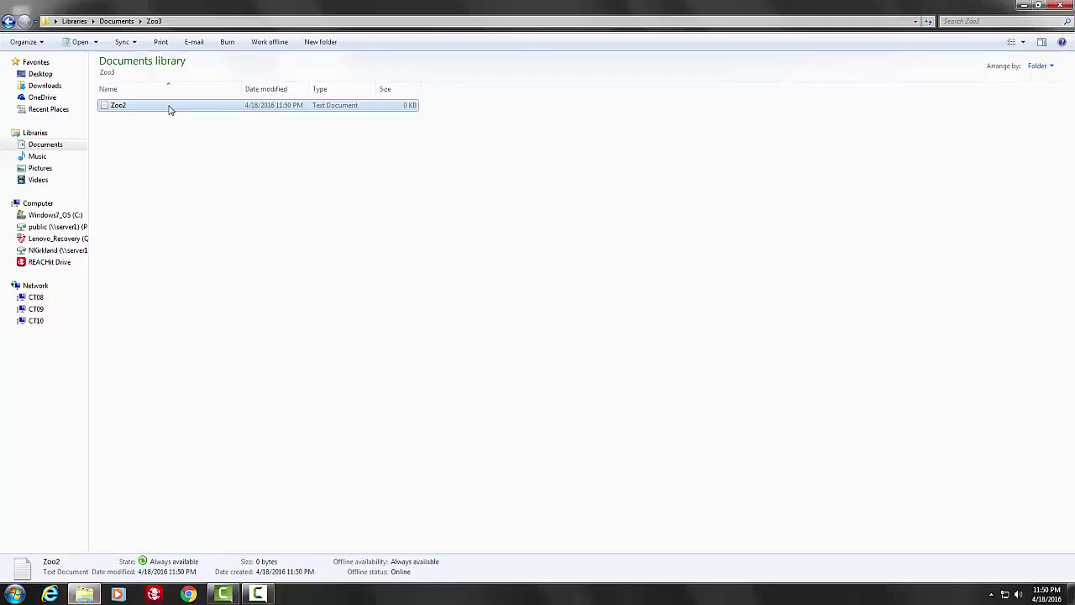
- Open the Zoo2 document in Notepad and write "The New Zoo Revue IS coming right at you."
{"action": "double_click", "coordinate": [169, 109]}
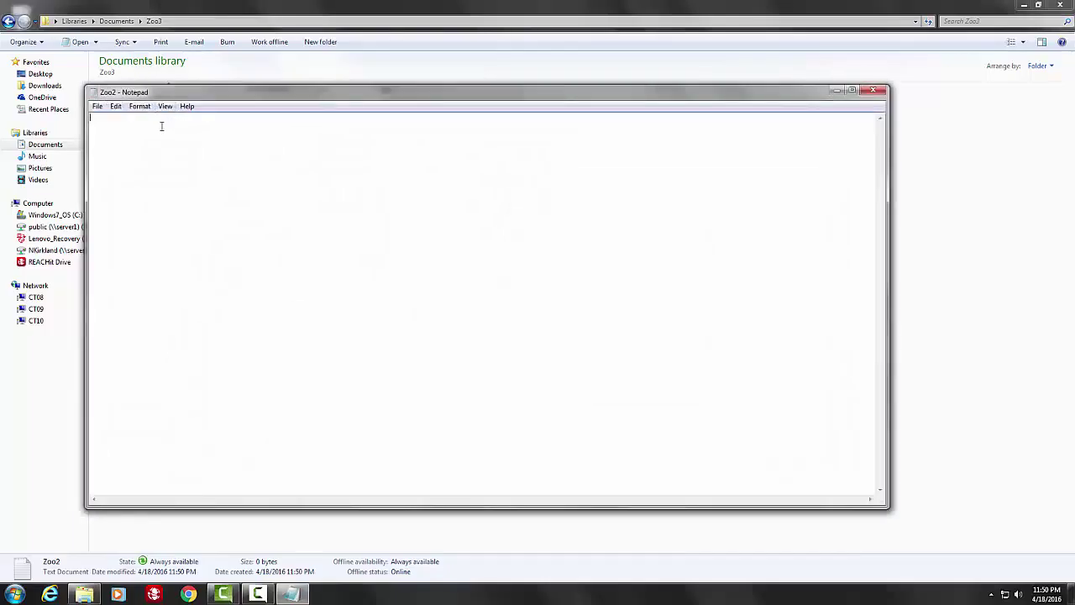
{"action": "type", "text": "The new Zoo R"}
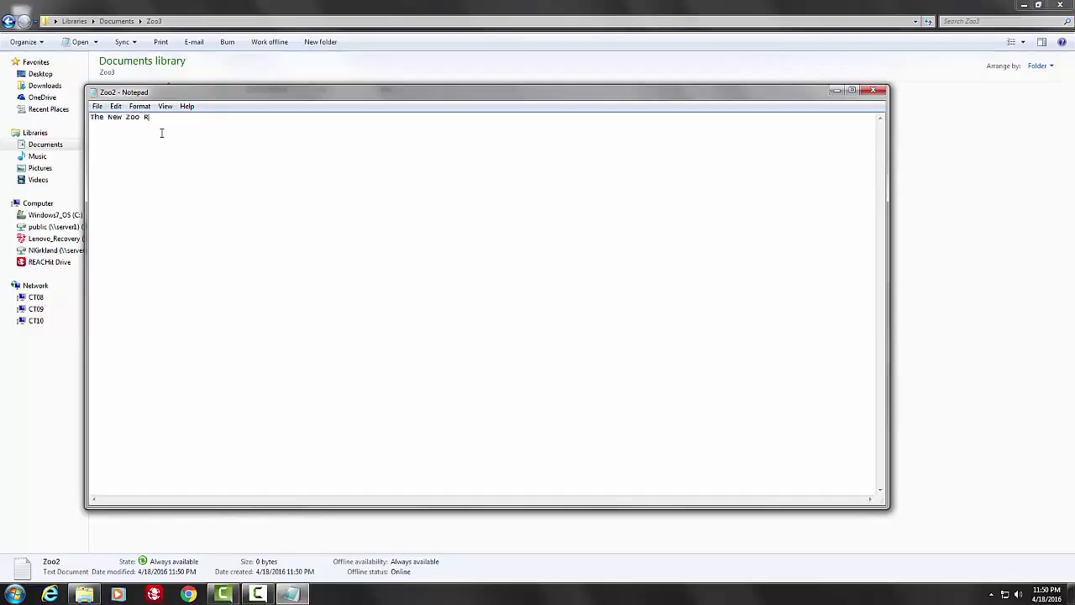
{"action": "type", "text": "evue IS coming right at you."}
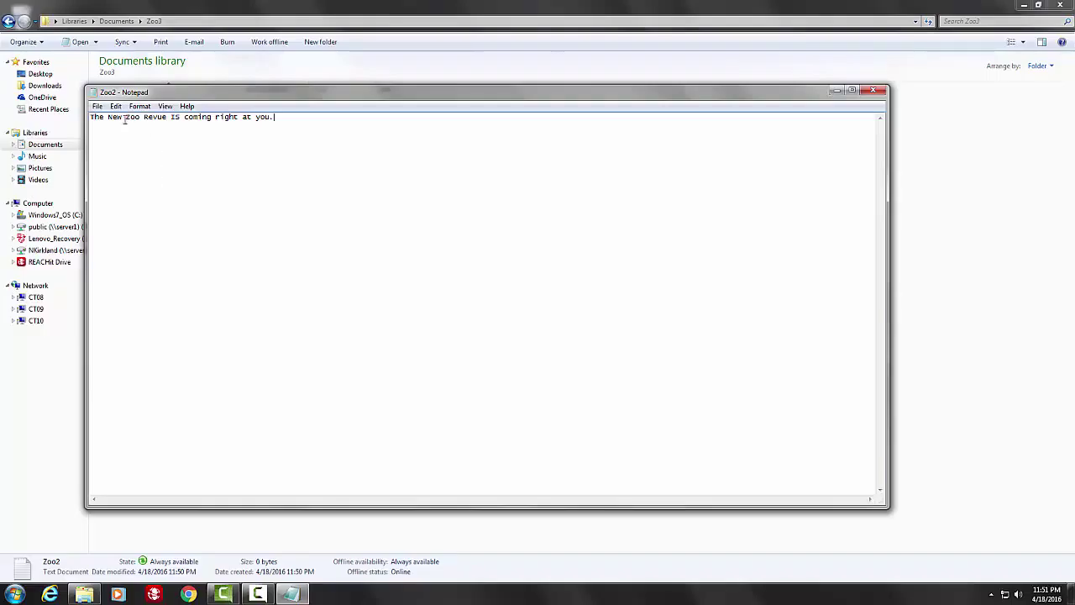
- Save the Zoo2 text document and close it
{"action": "left_click", "coordinate": [98, 106]}
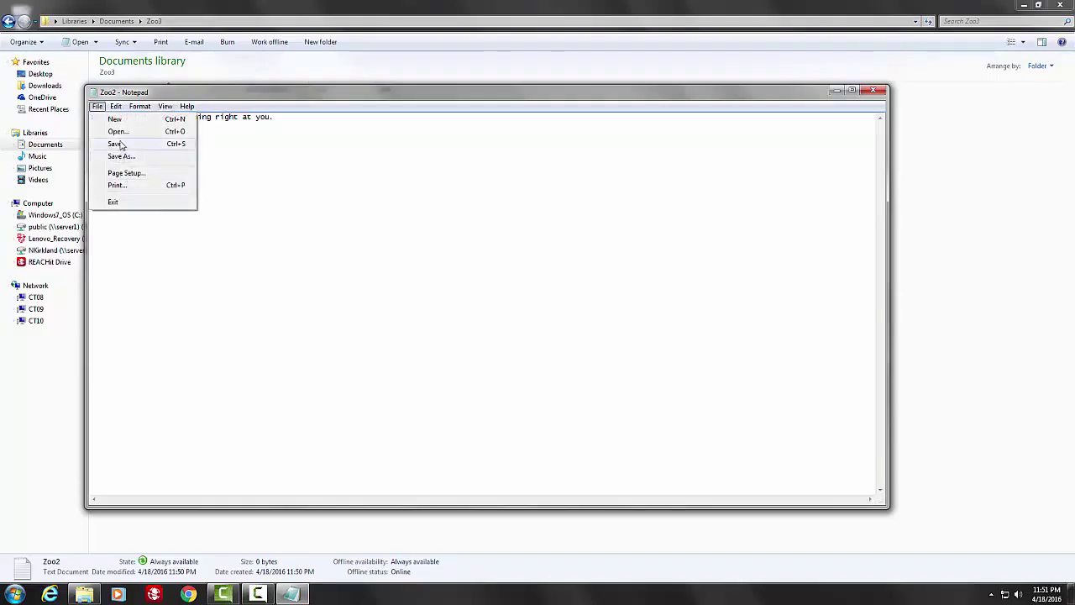
{"action": "left_click", "coordinate": [117, 144]}
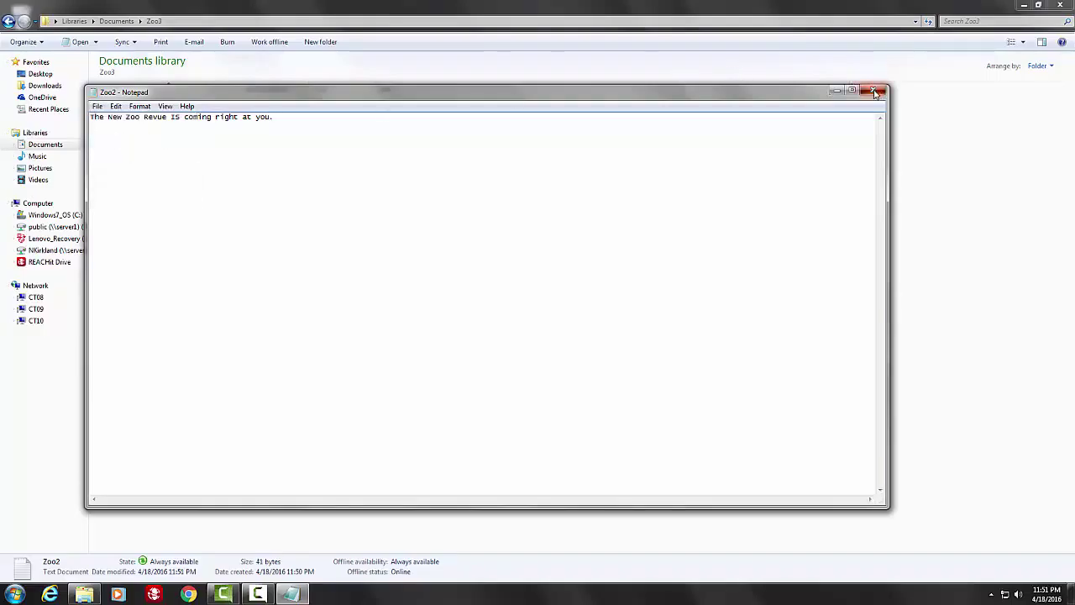
{"action": "left_click", "coordinate": [873, 90]}
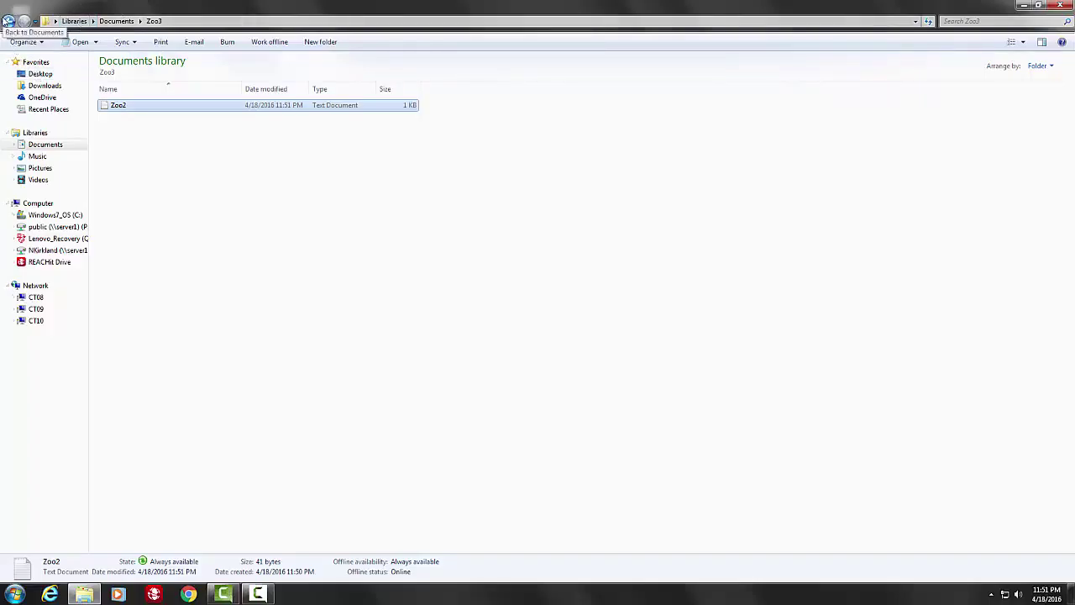
- Return to the Documents library and open the Zoo3 folder's security permissions for editing
{"action": "left_click", "coordinate": [117, 21]}
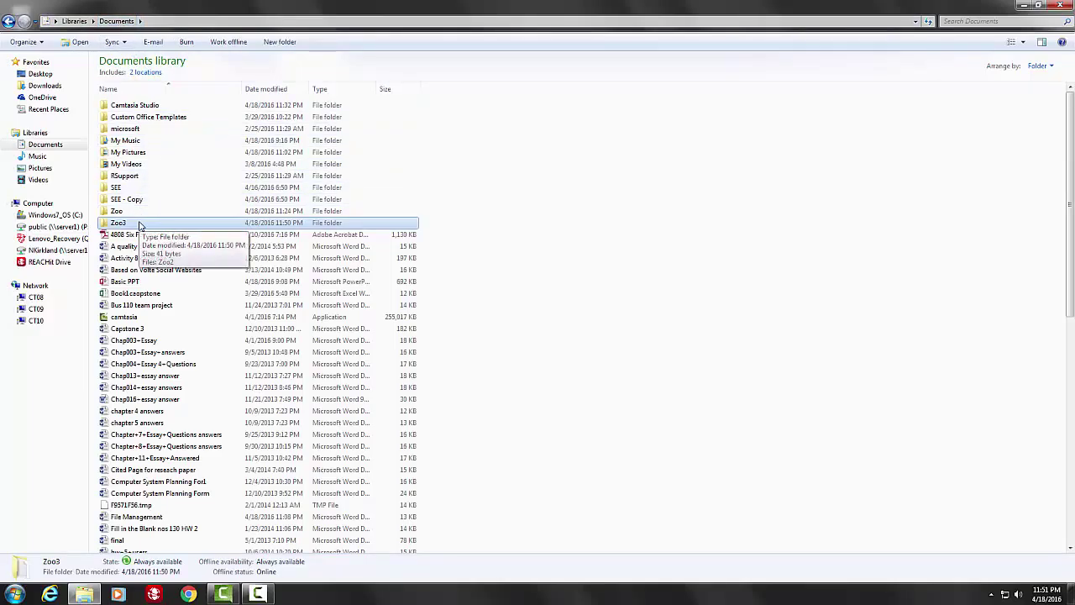
{"action": "right_click", "coordinate": [139, 225]}
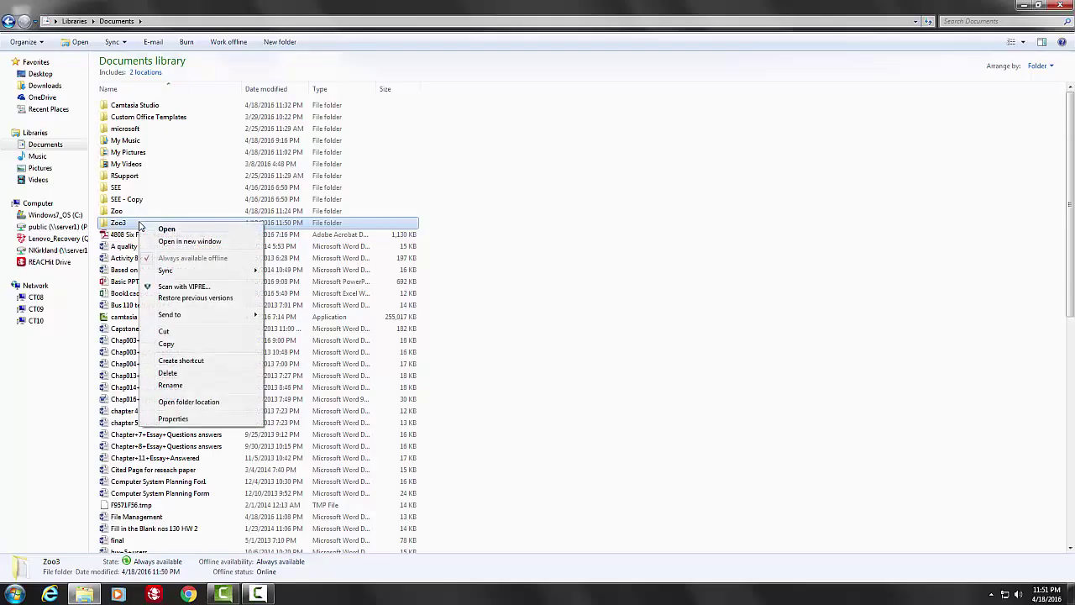
{"action": "left_click", "coordinate": [196, 419]}
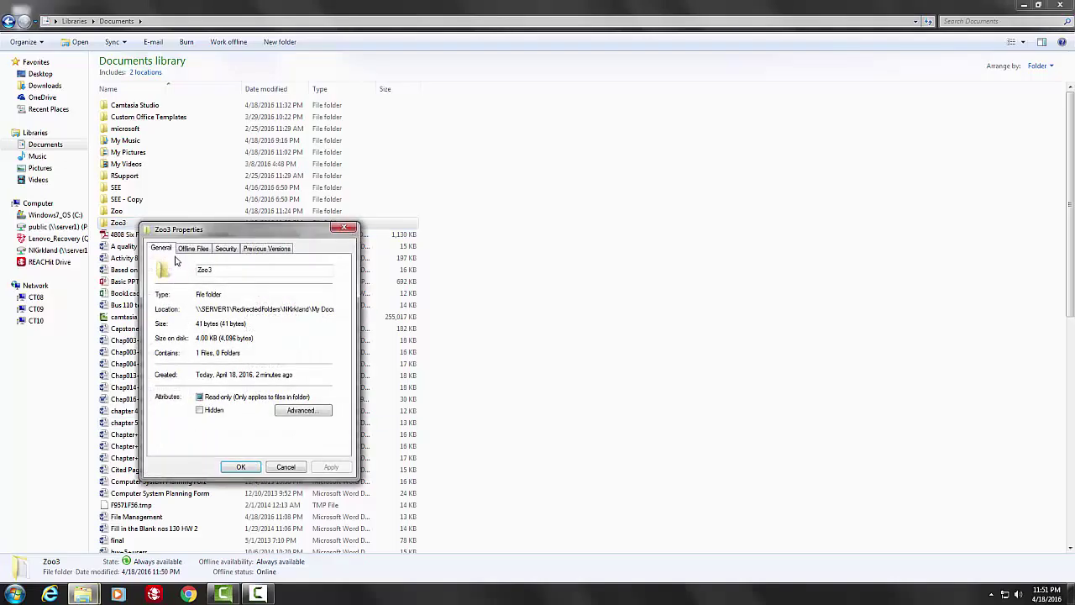
{"action": "left_click", "coordinate": [223, 248]}
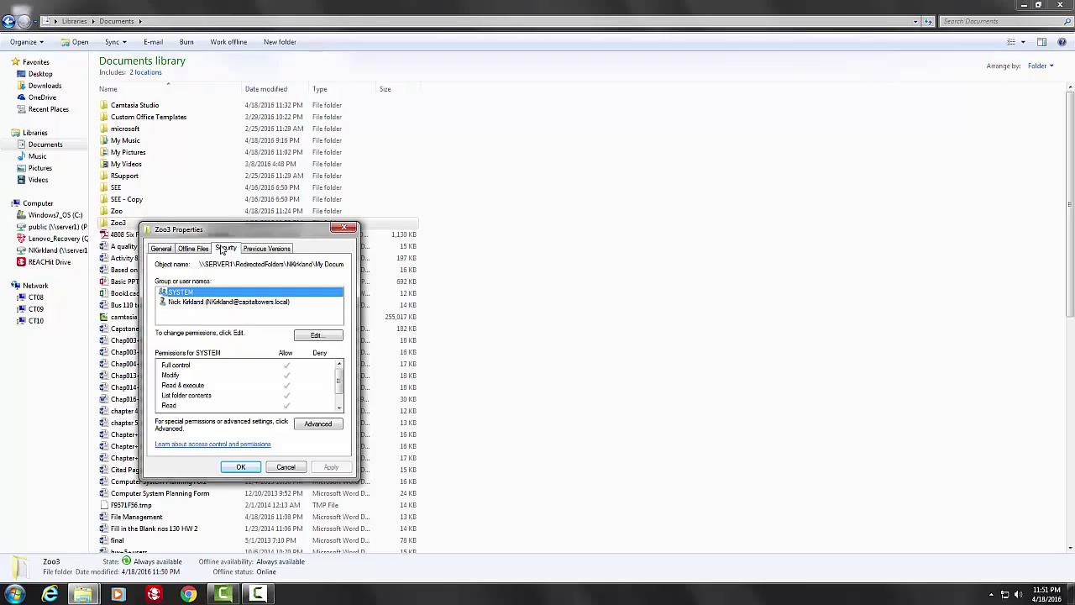
{"action": "left_click", "coordinate": [315, 337]}
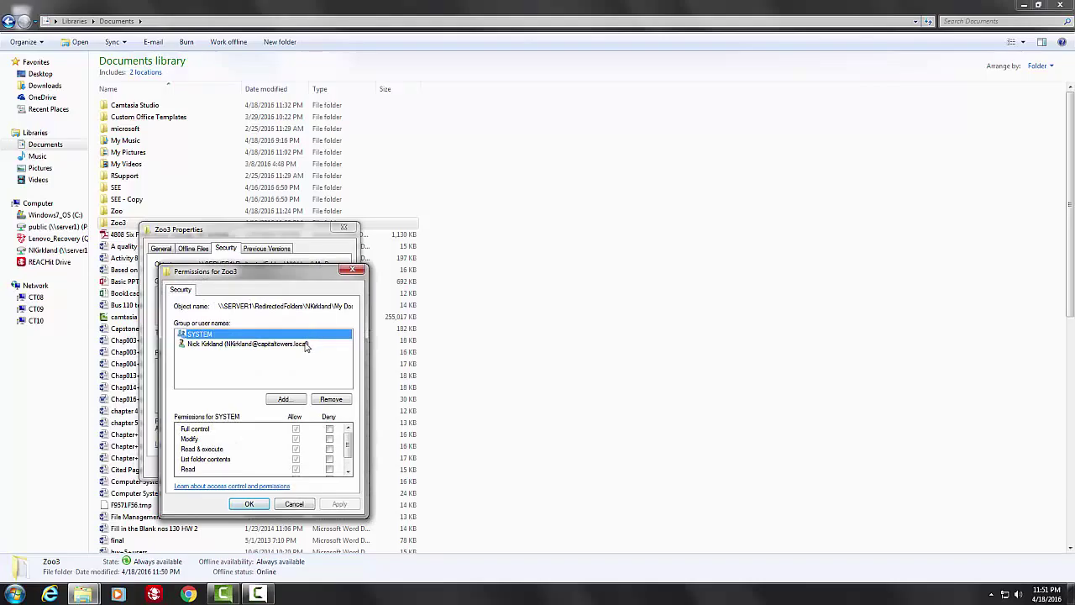